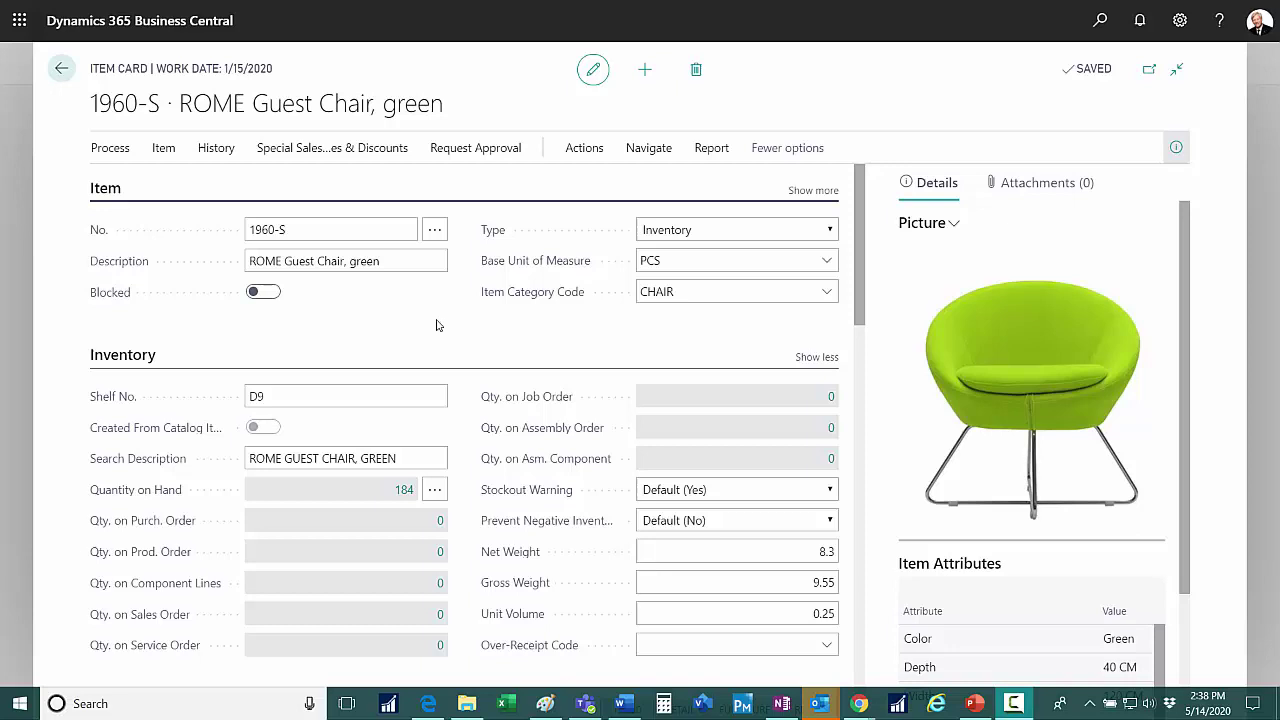
Open the Stockkeeping Units list for item 1960-S from the item card's Warehouse navigation
{"action": "left_click", "coordinate": [648, 148]}
{"action": "left_click", "coordinate": [900, 186]}
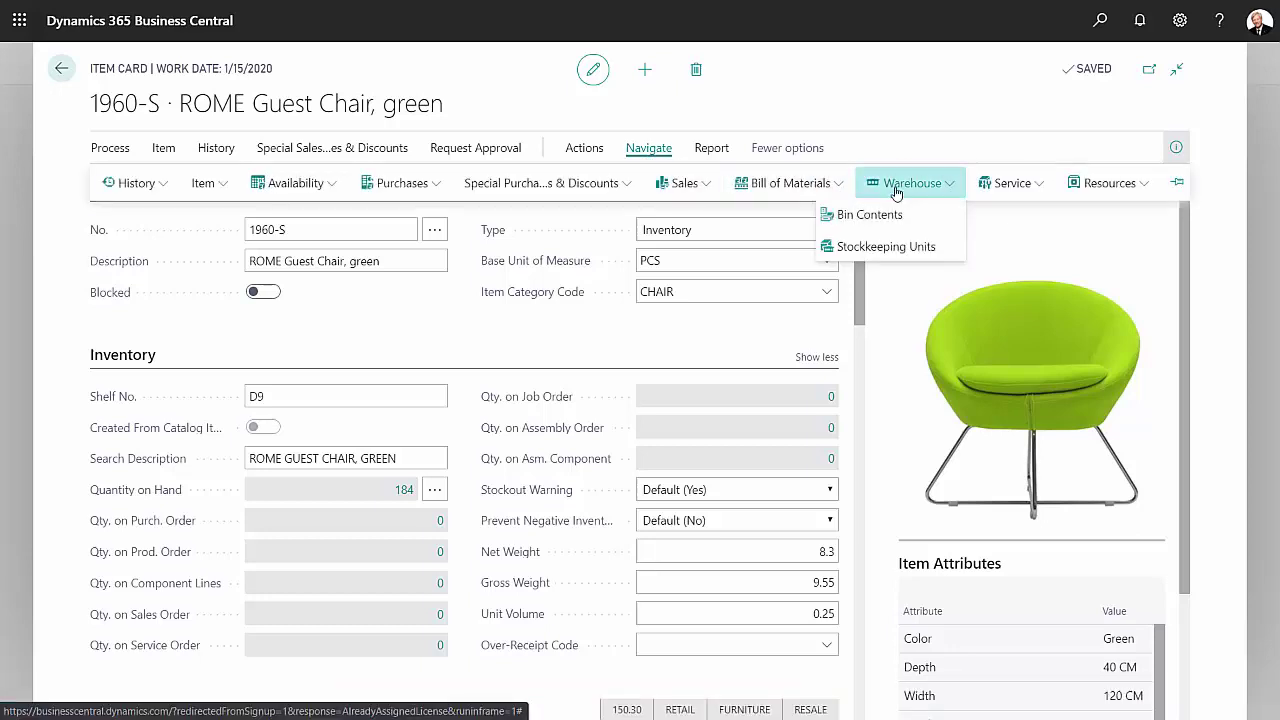
{"action": "left_click", "coordinate": [900, 246]}
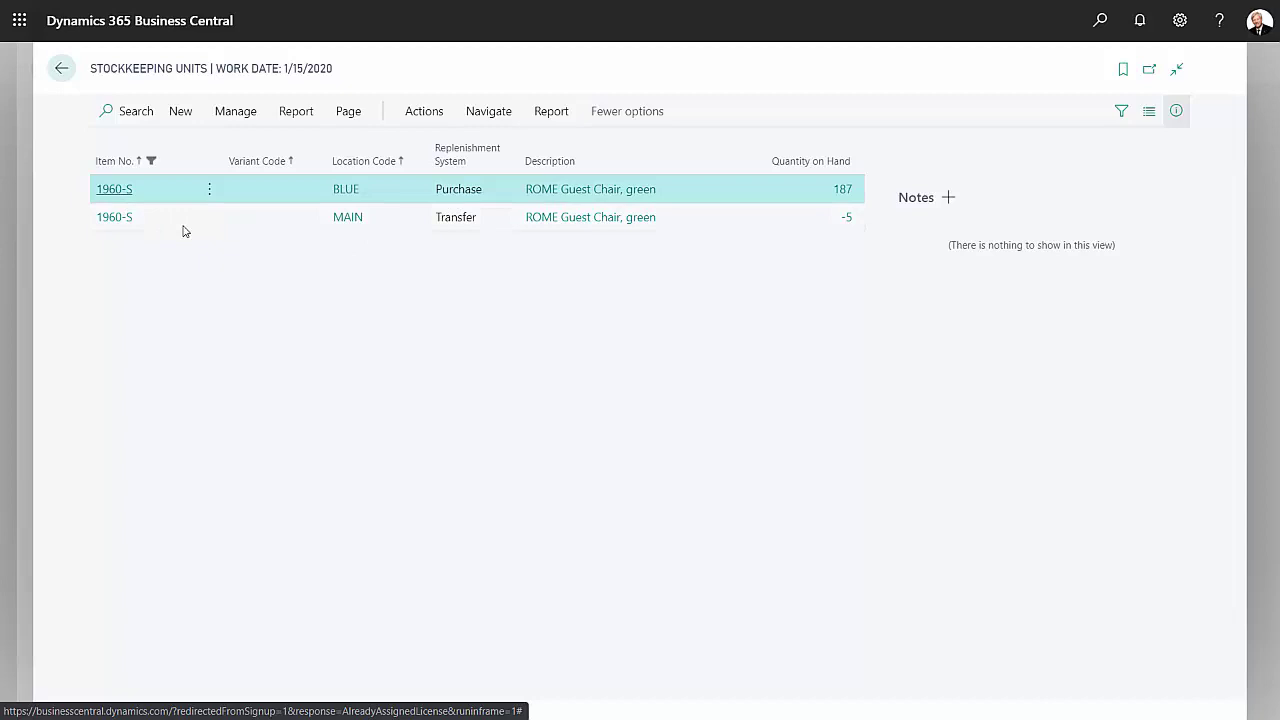
{"action": "left_click", "coordinate": [114, 189]}
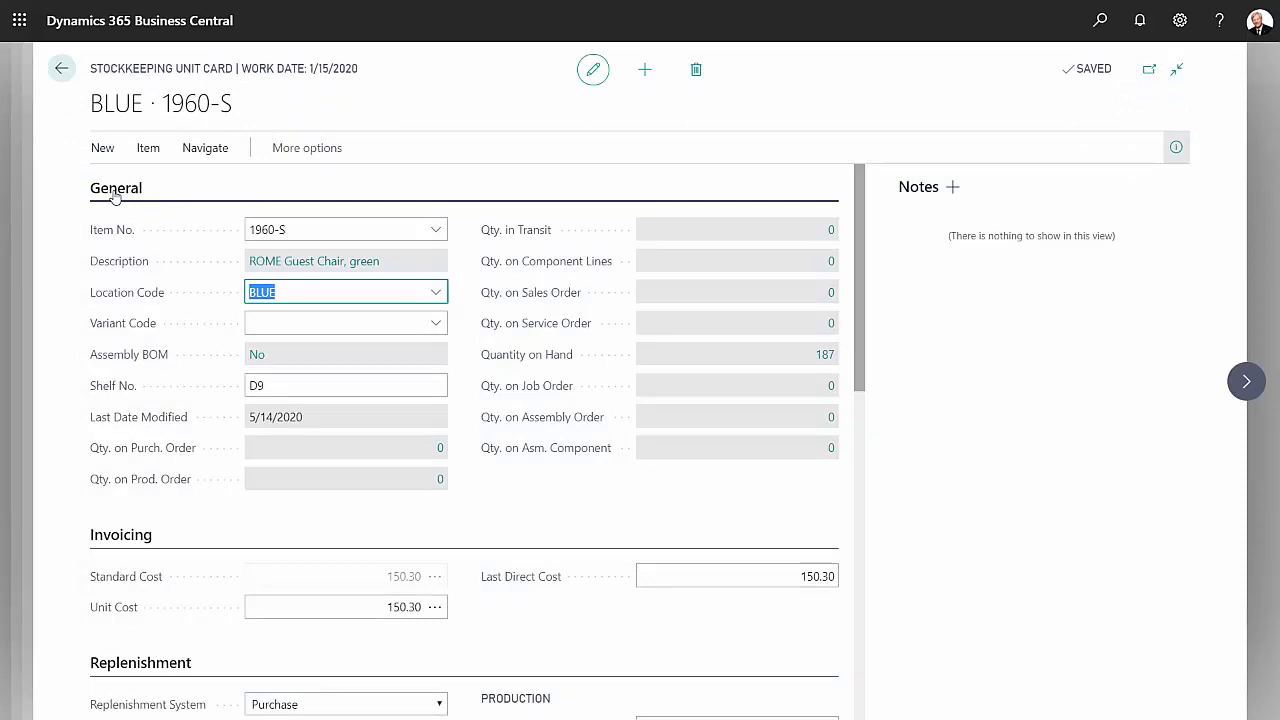
{"action": "scroll", "coordinate": [237, 524], "scroll_direction": "down", "scroll_amount": 3}
{"action": "scroll", "coordinate": [237, 524], "scroll_direction": "down", "scroll_amount": 4}
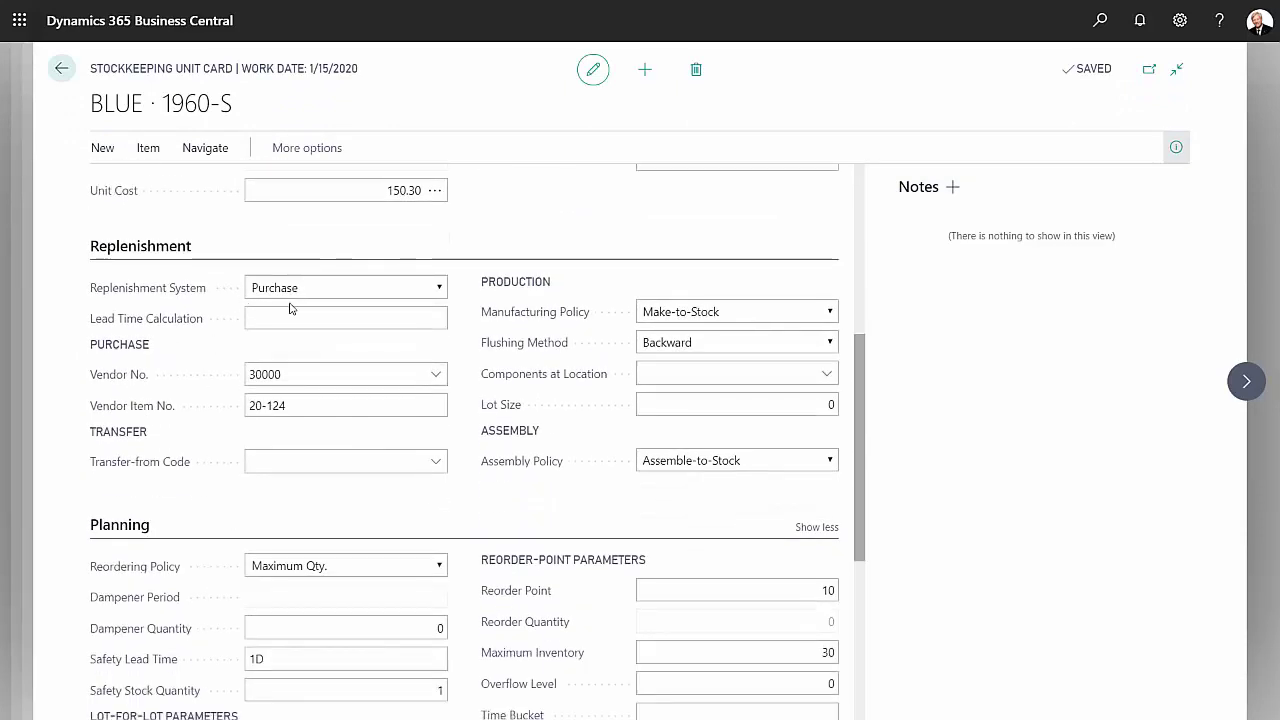
{"action": "scroll", "coordinate": [290, 309], "scroll_direction": "down", "scroll_amount": 3}
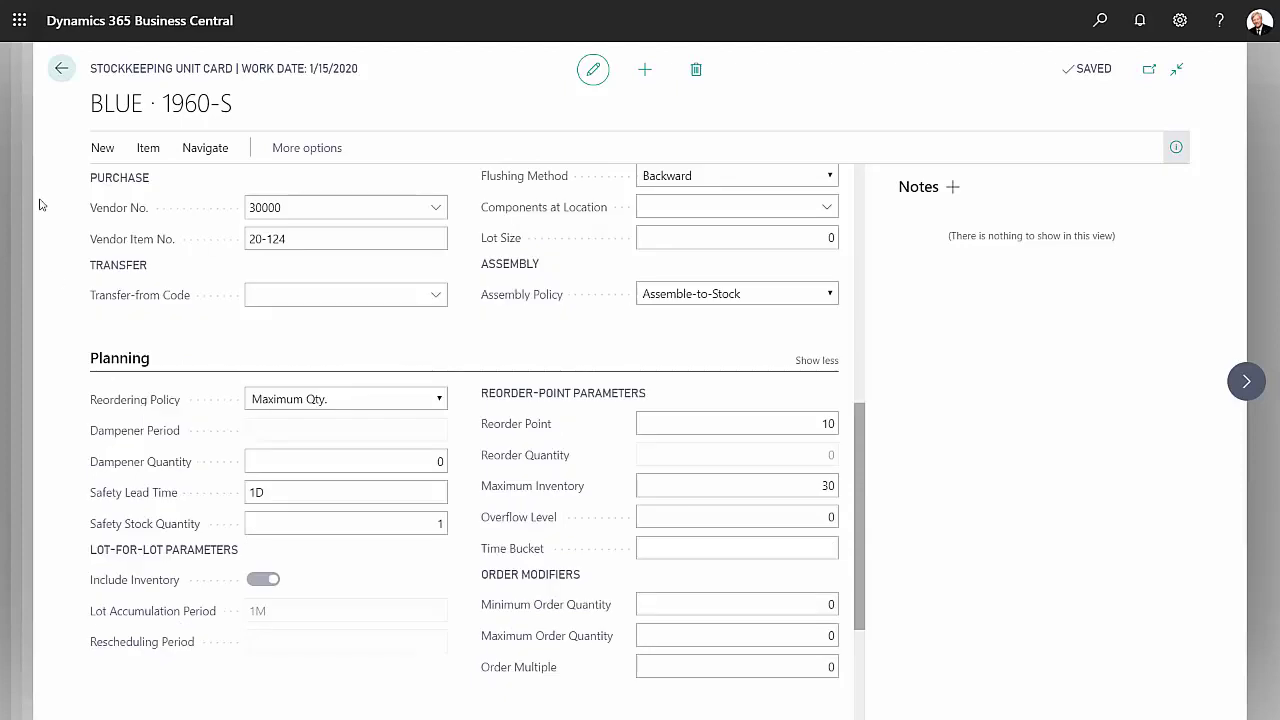
{"action": "left_click", "coordinate": [61, 70]}
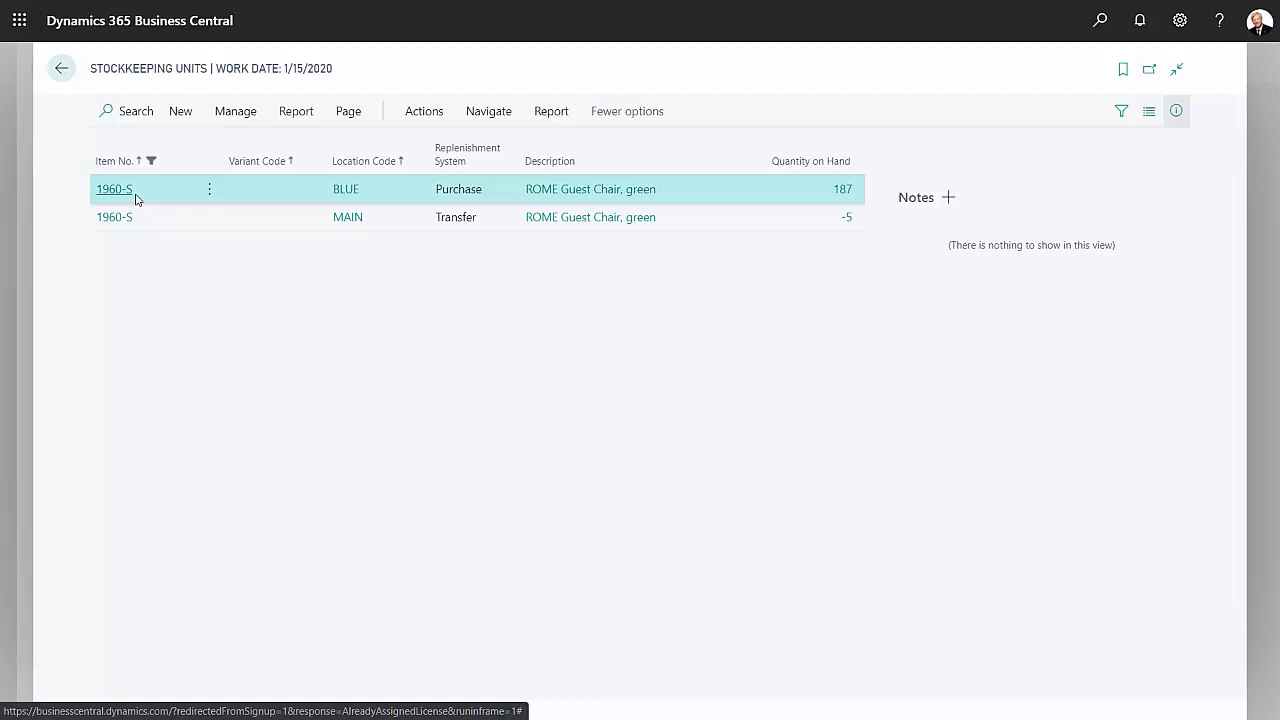
Open the MAIN stockkeeping unit and review its BLUE transfer replenishment and reorder point 30
{"action": "left_click", "coordinate": [113, 218]}
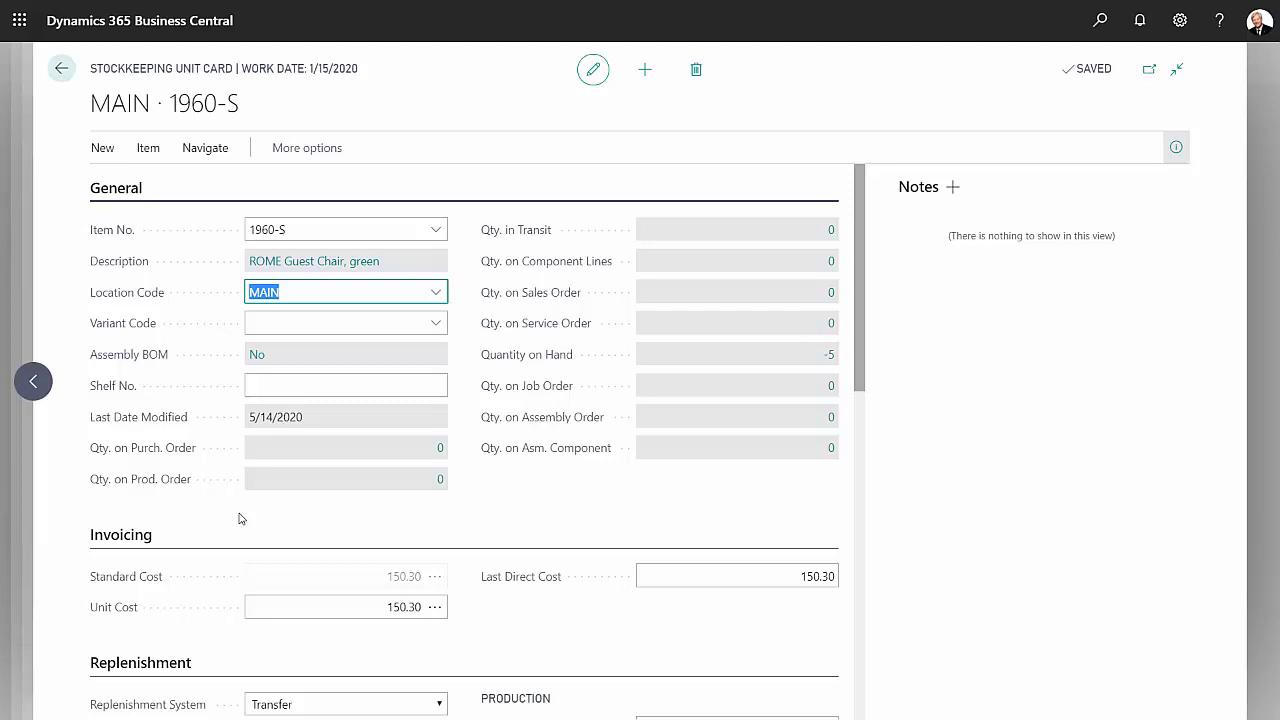
{"action": "scroll", "coordinate": [240, 518], "scroll_direction": "down", "scroll_amount": 3}
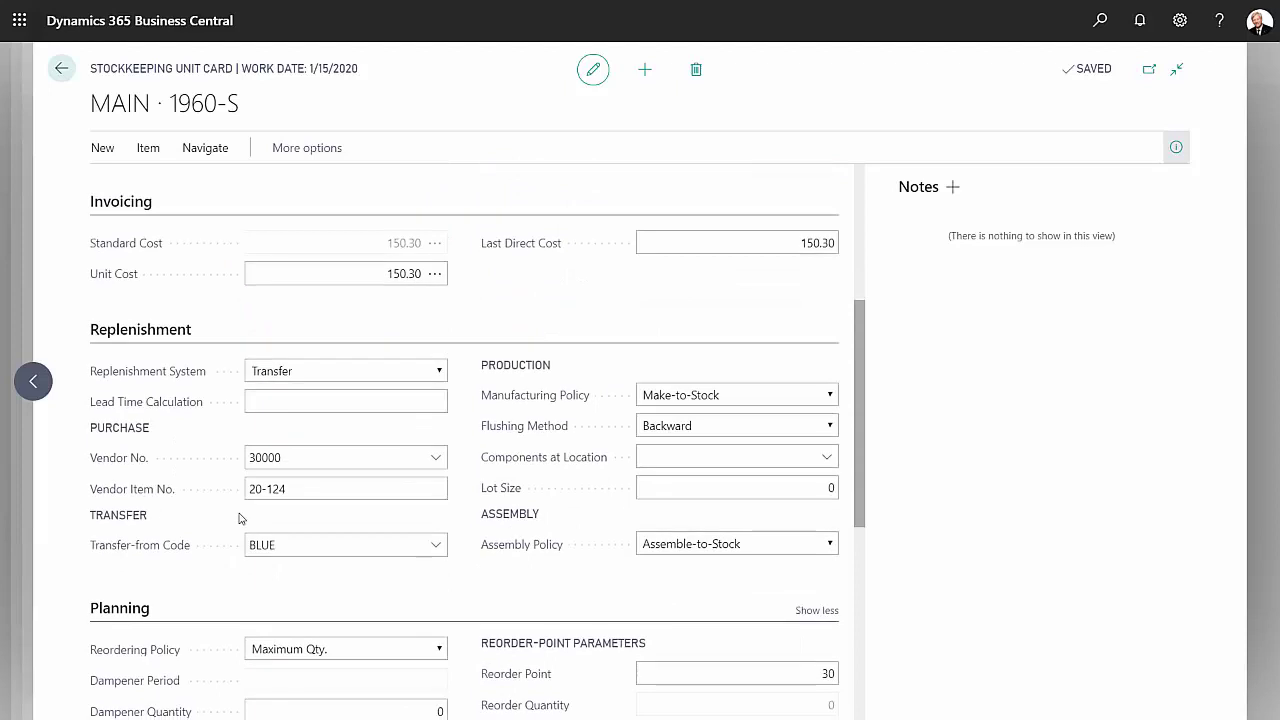
{"action": "left_click", "coordinate": [271, 393]}
{"action": "left_click", "coordinate": [187, 571]}
{"action": "scroll", "coordinate": [280, 566], "scroll_direction": "down", "scroll_amount": 3}
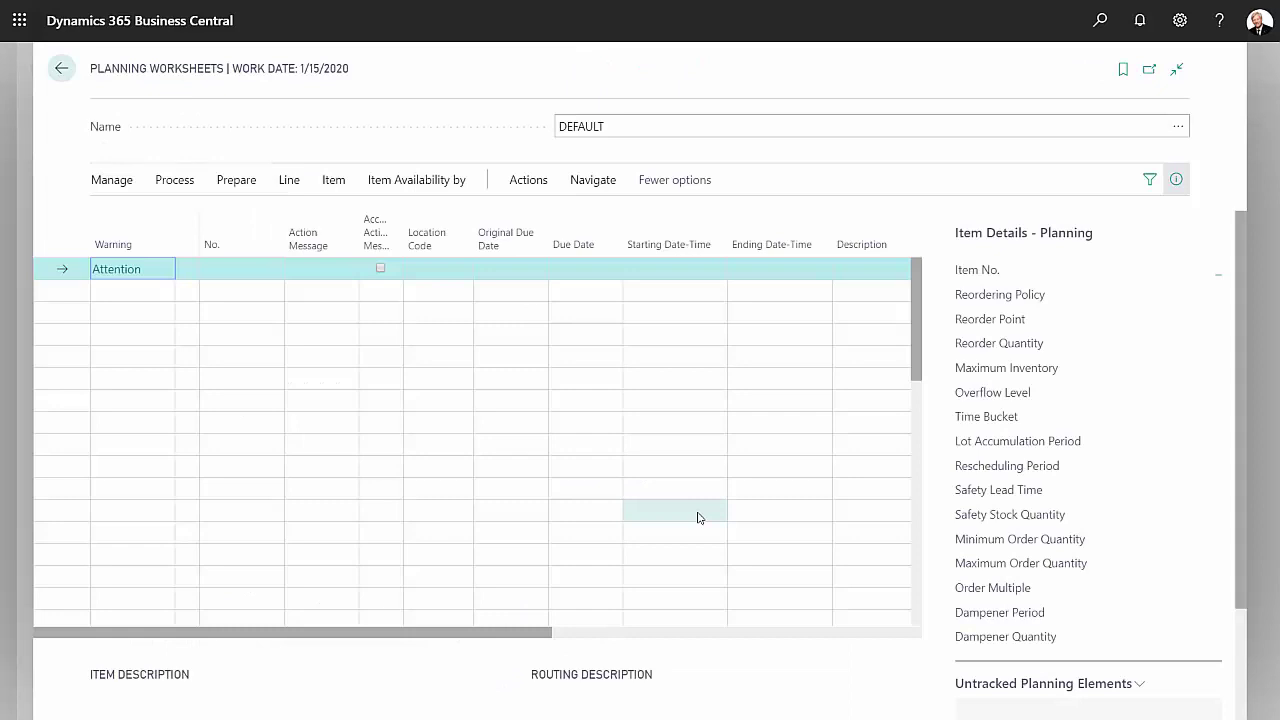
Calculate a regenerative plan in the DEFAULT planning worksheet with item filter 1960-S
{"action": "left_click", "coordinate": [236, 180]}
{"action": "left_click", "coordinate": [192, 215]}
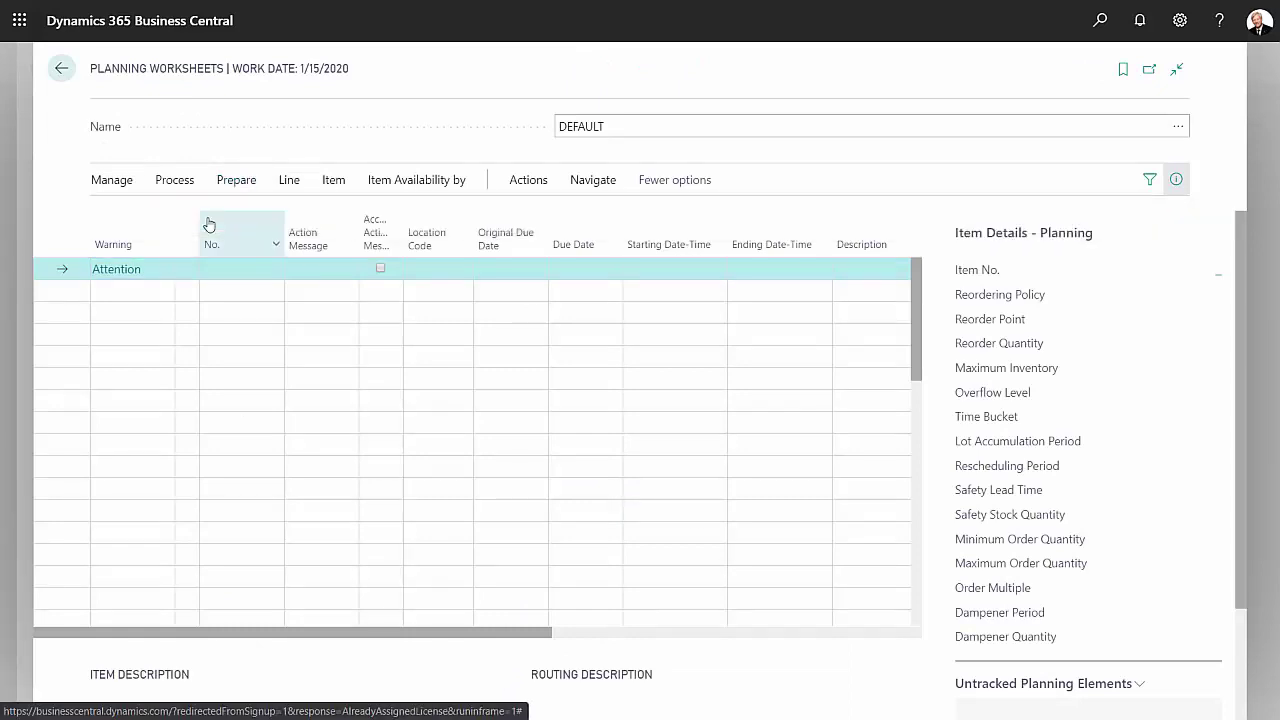
{"action": "scroll", "coordinate": [891, 493], "scroll_direction": "down", "scroll_amount": 1}
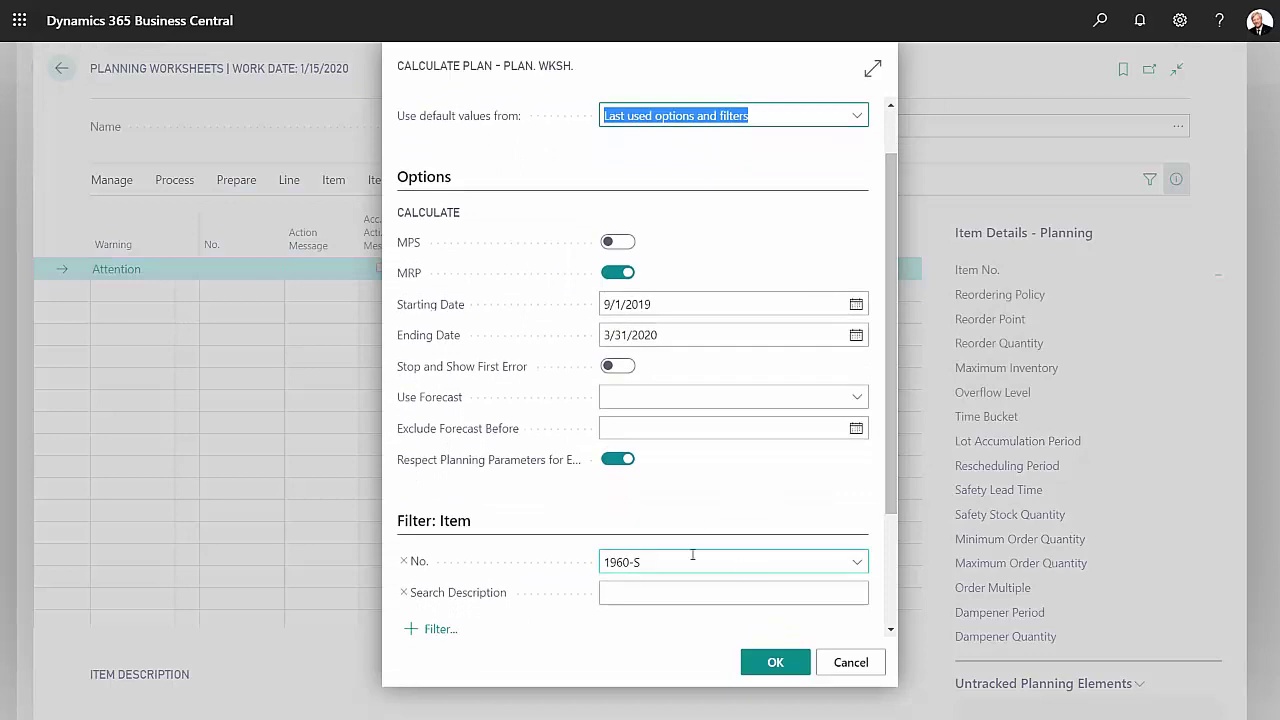
{"action": "left_click", "coordinate": [773, 663]}
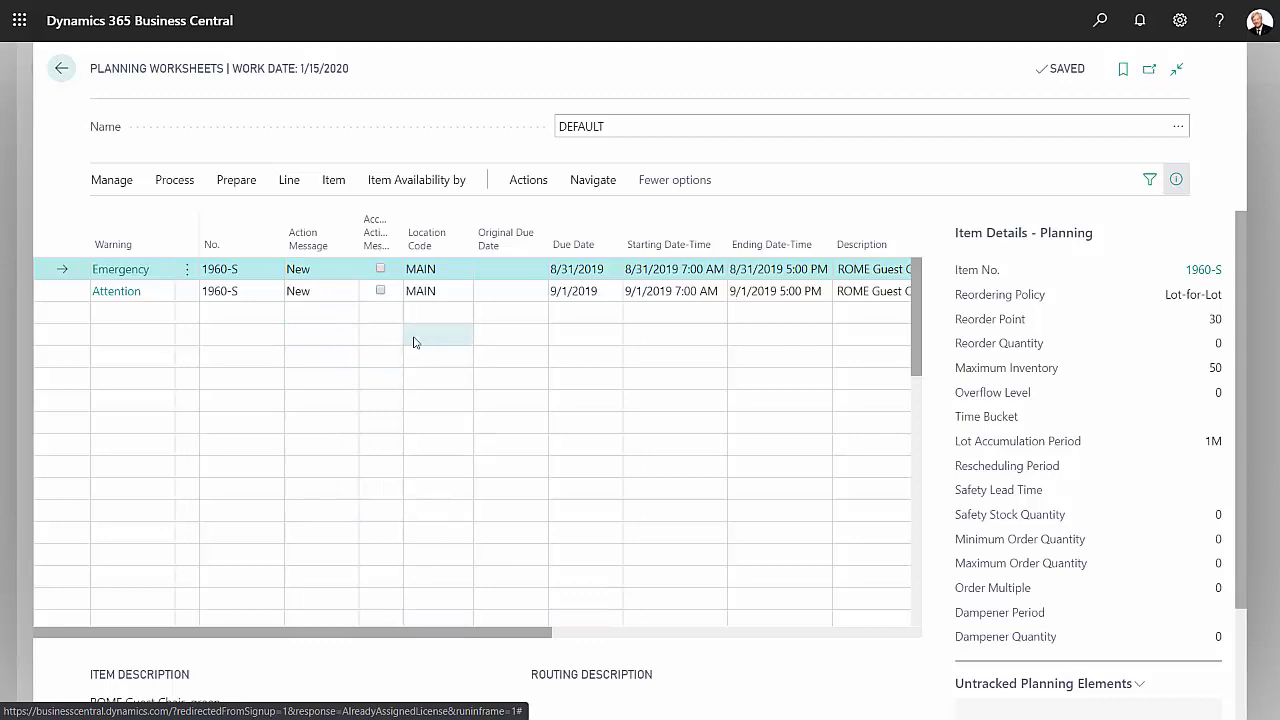
Mark Accept Action Message on both the Emergency and Attention planning lines
{"action": "left_click_drag", "start_coordinate": [490, 636], "coordinate": [833, 633]}
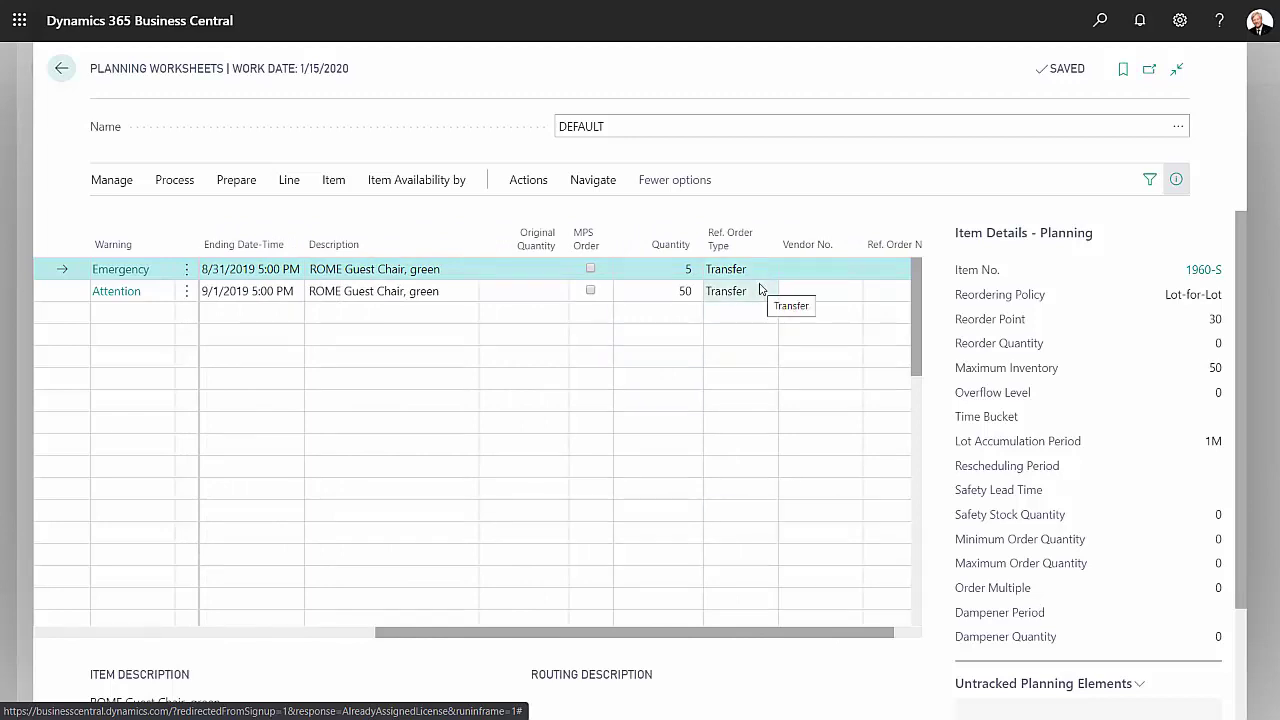
{"action": "left_click_drag", "start_coordinate": [667, 636], "coordinate": [325, 636]}
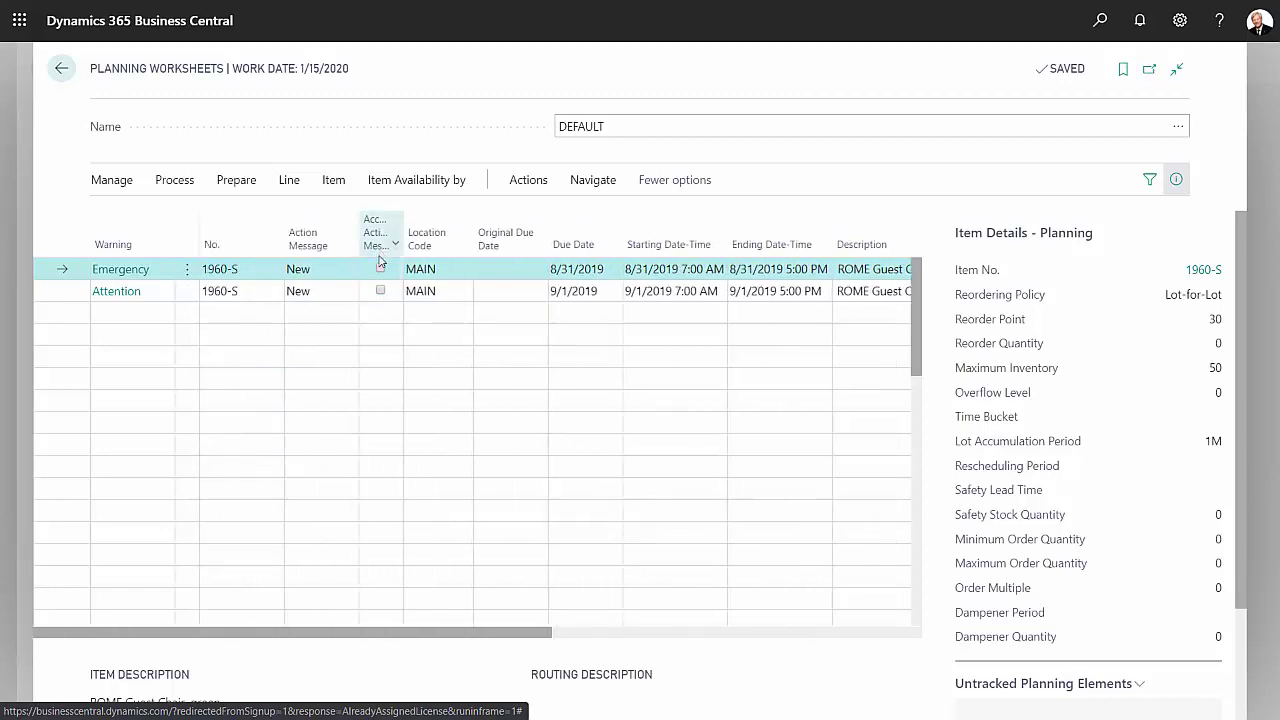
{"action": "left_click", "coordinate": [380, 269]}
{"action": "left_click", "coordinate": [381, 291]}
{"action": "left_click", "coordinate": [381, 291]}
Carry out the accepted action messages to create transfer order 1015 from BLUE to MAIN
{"action": "left_click", "coordinate": [172, 179]}
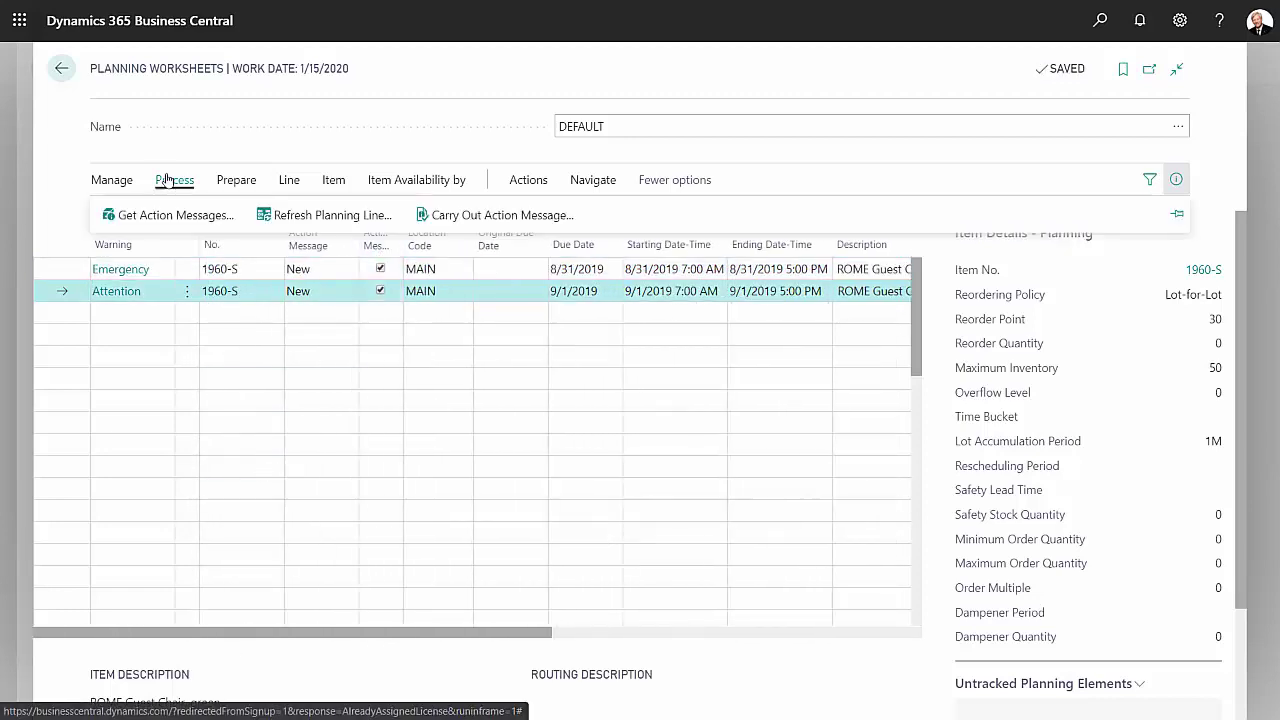
{"action": "left_click", "coordinate": [465, 216]}
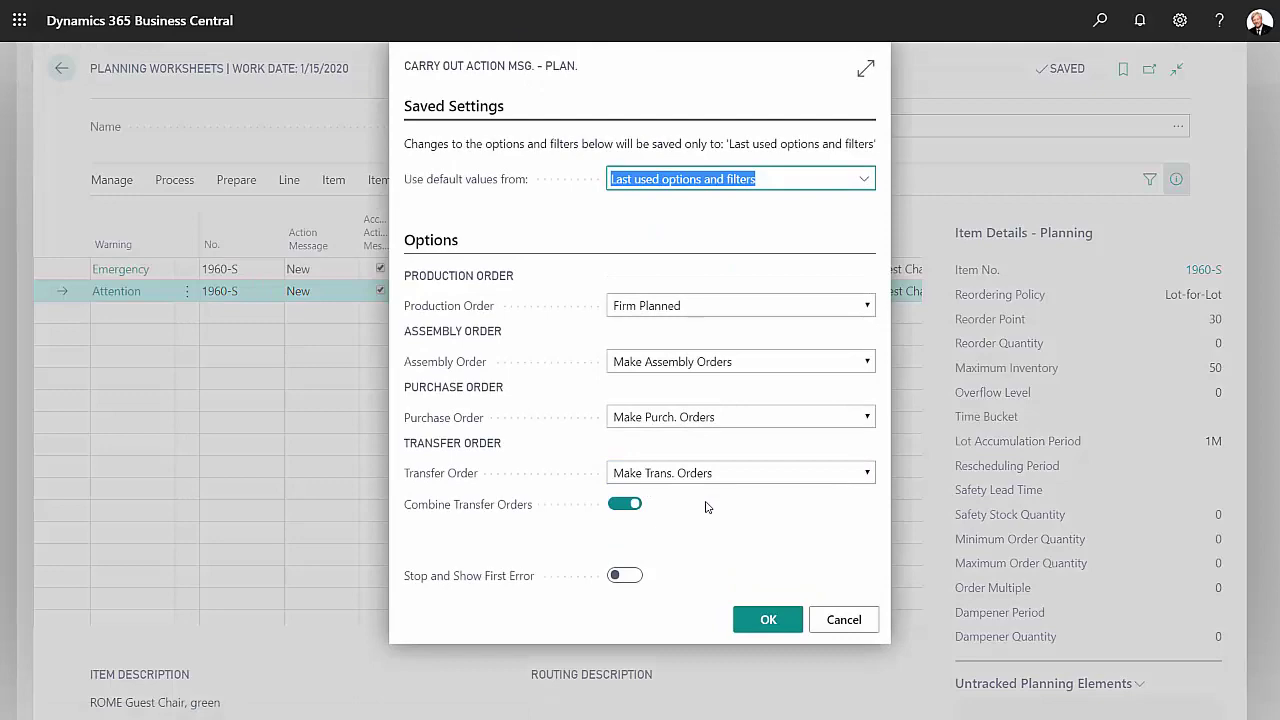
{"action": "left_click", "coordinate": [769, 618]}
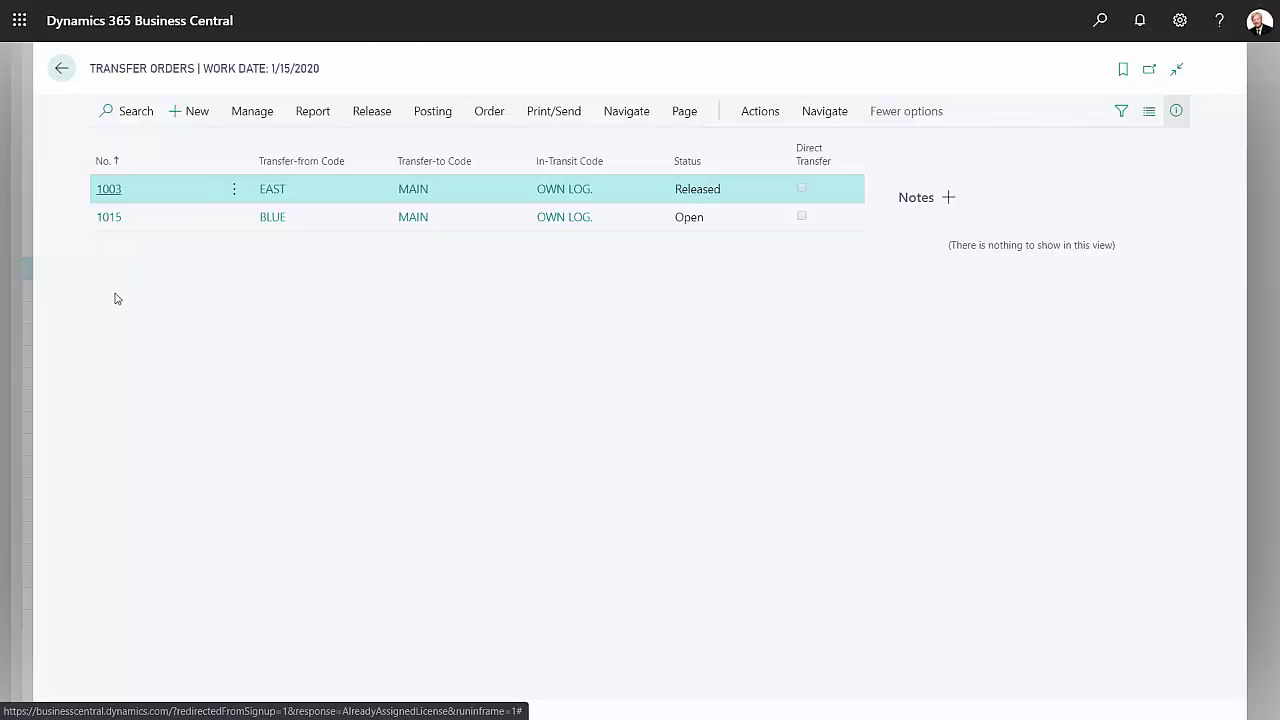
Open transfer order 1015 to view its 5 and 50 PCS ROME Guest Chair lines
{"action": "left_click", "coordinate": [109, 219]}
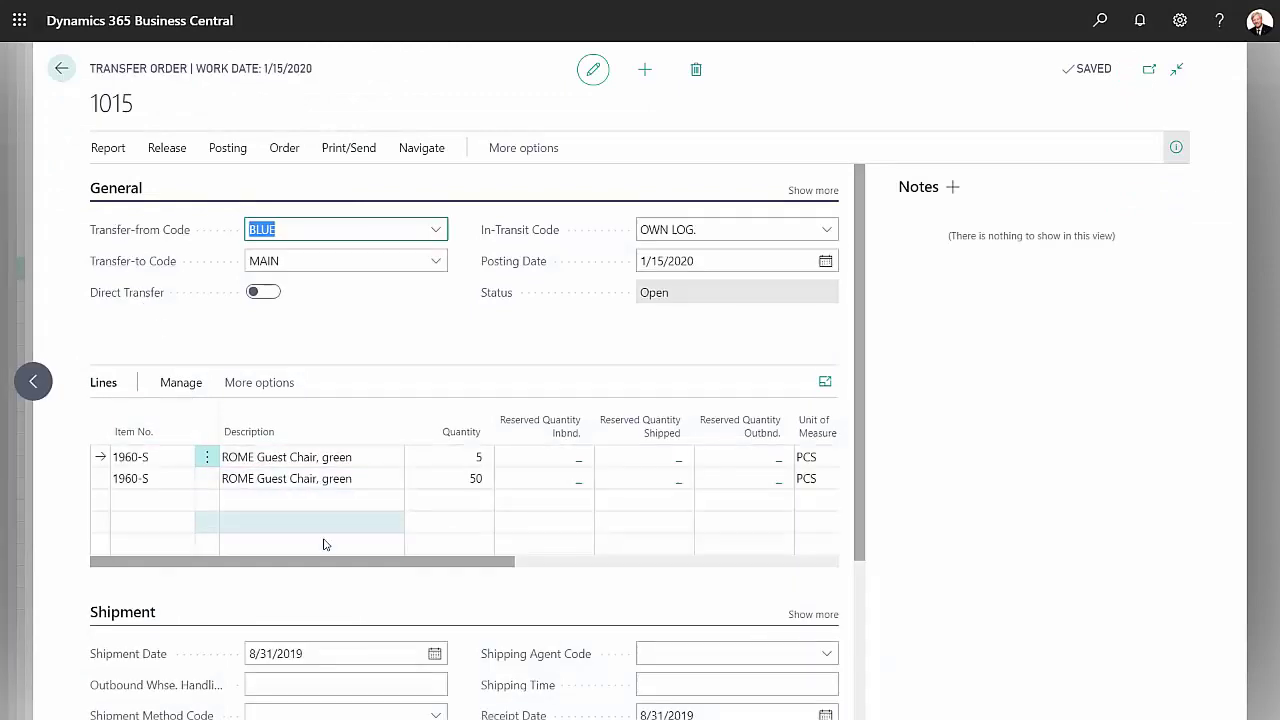
{"action": "left_click", "coordinate": [257, 568]}
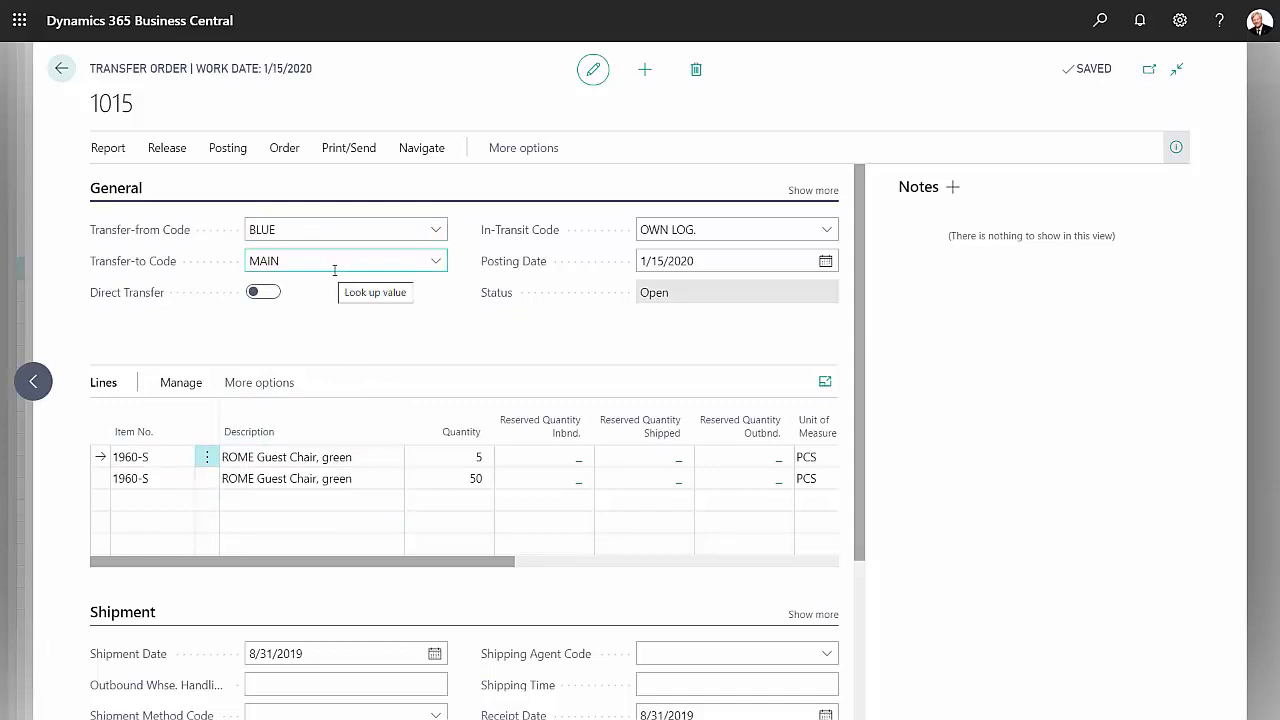
Post transfer order 1015 as shipped from BLUE
{"action": "left_click", "coordinate": [222, 149]}
{"action": "left_click", "coordinate": [125, 183]}
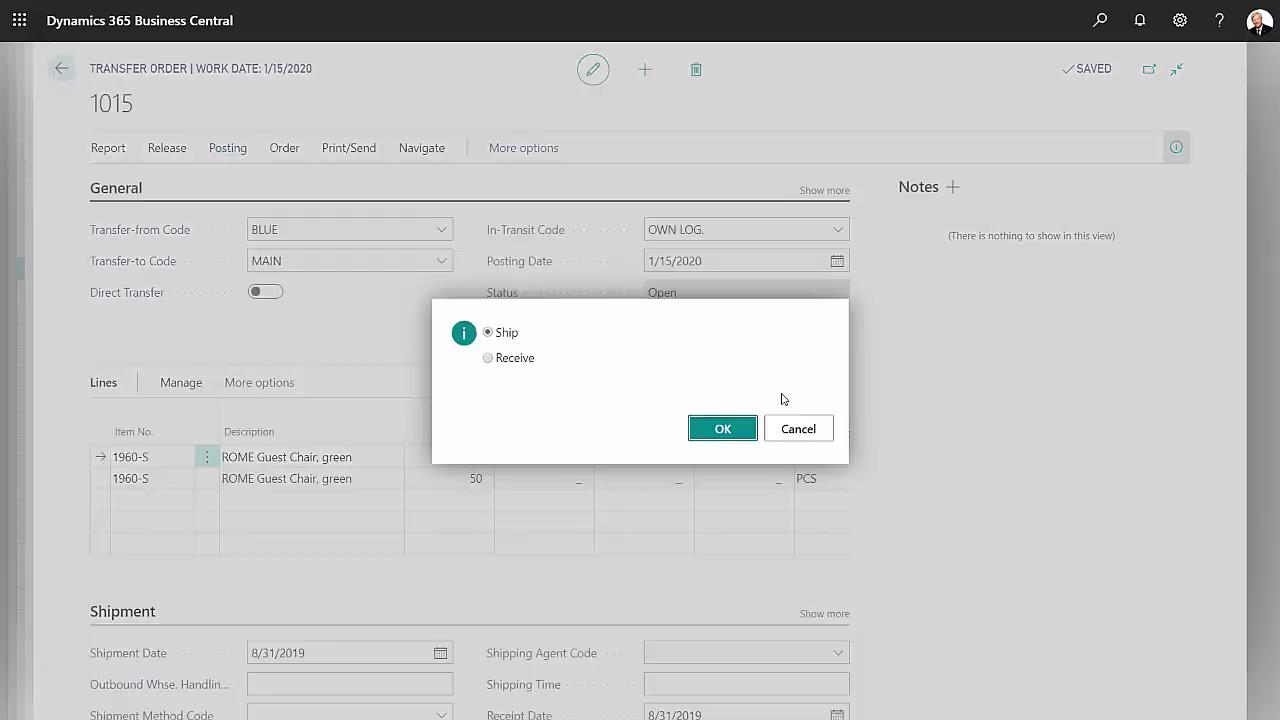
{"action": "left_click", "coordinate": [728, 435]}
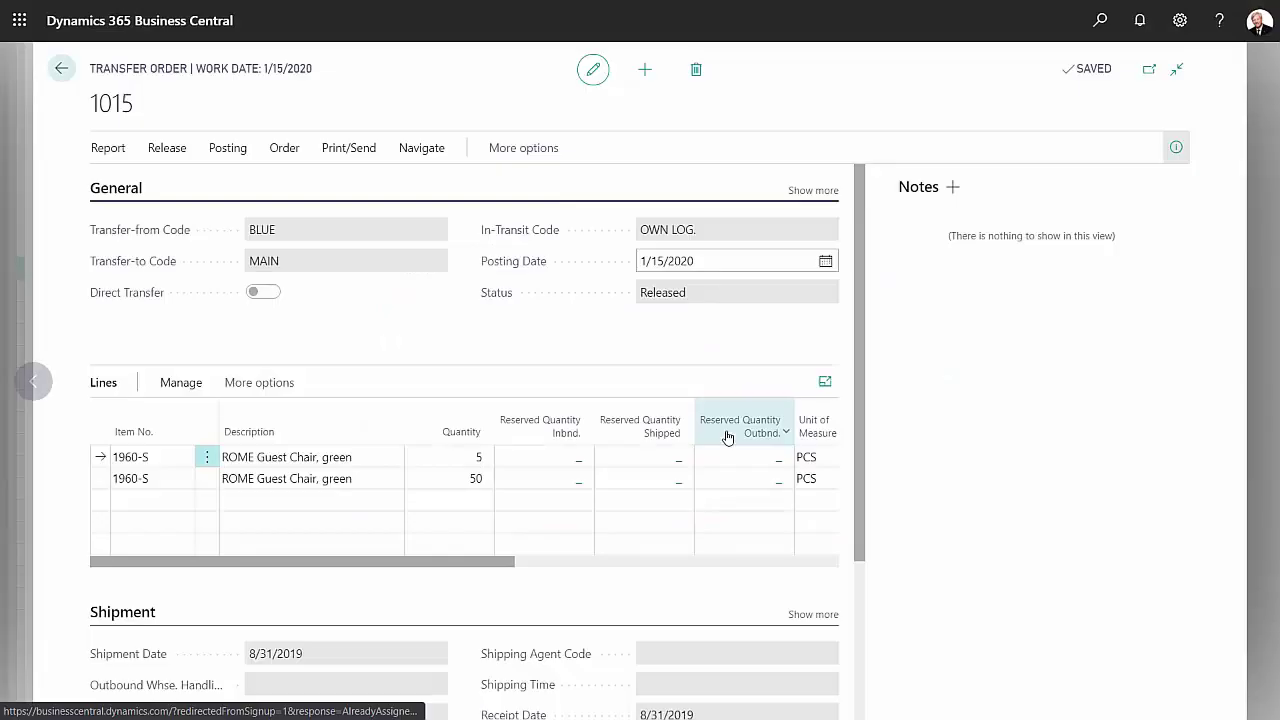
Post transfer order 1015 as received at MAIN
{"action": "left_click", "coordinate": [224, 152]}
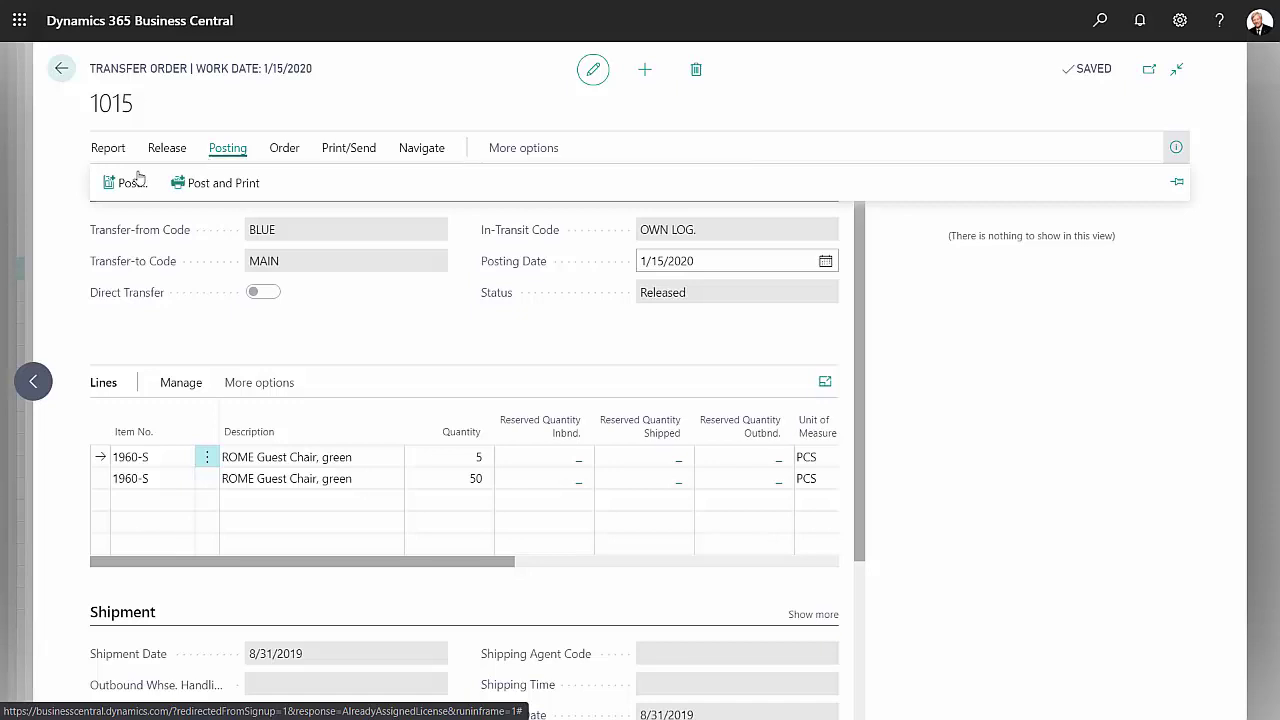
{"action": "left_click", "coordinate": [133, 182]}
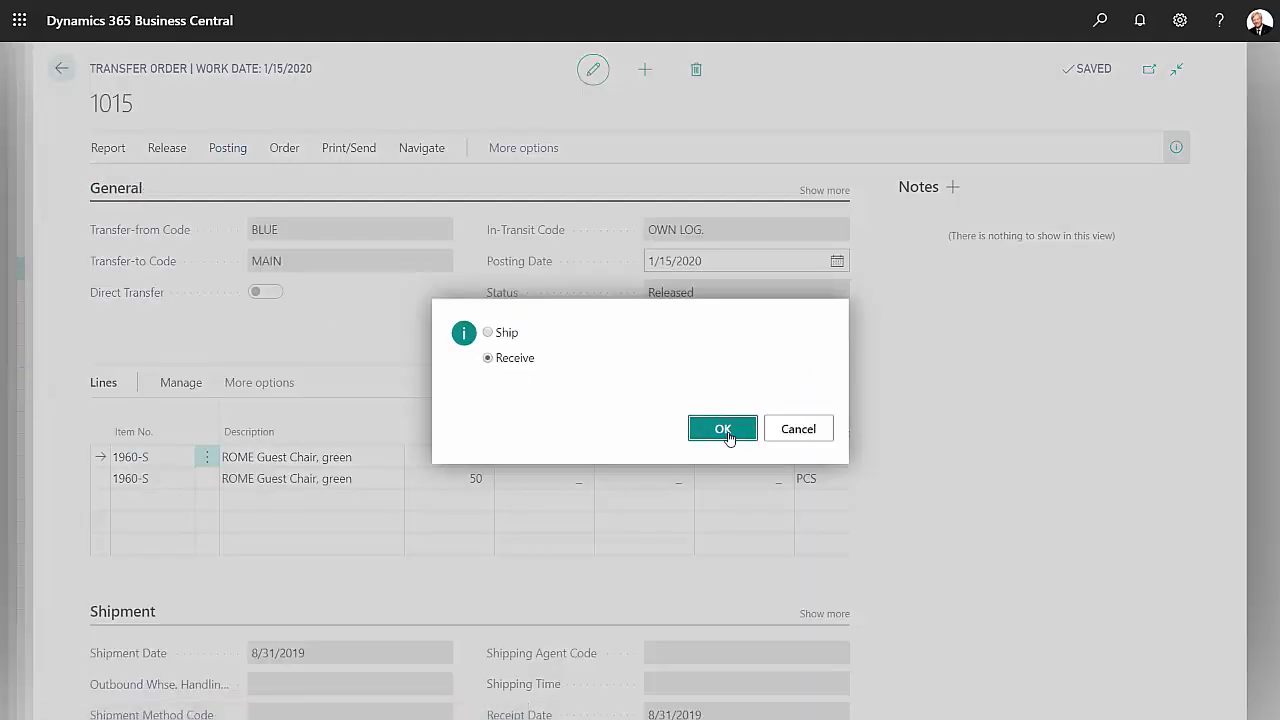
{"action": "left_click", "coordinate": [725, 437]}
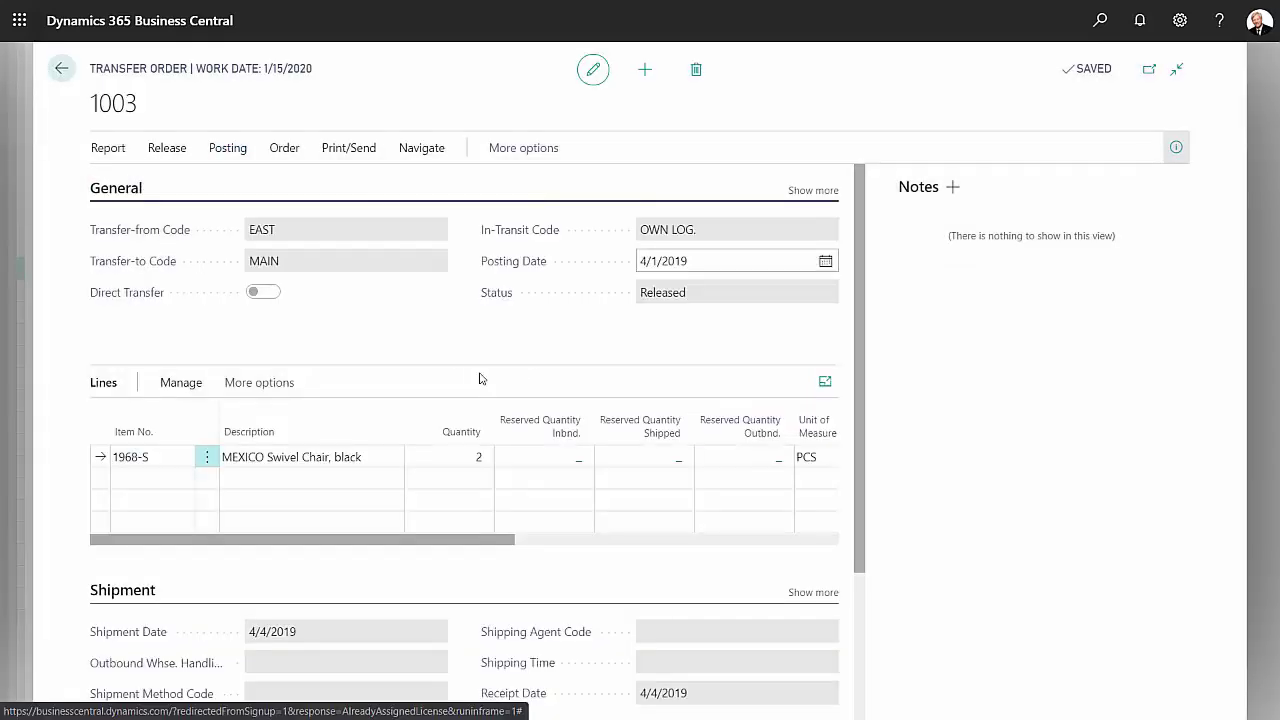